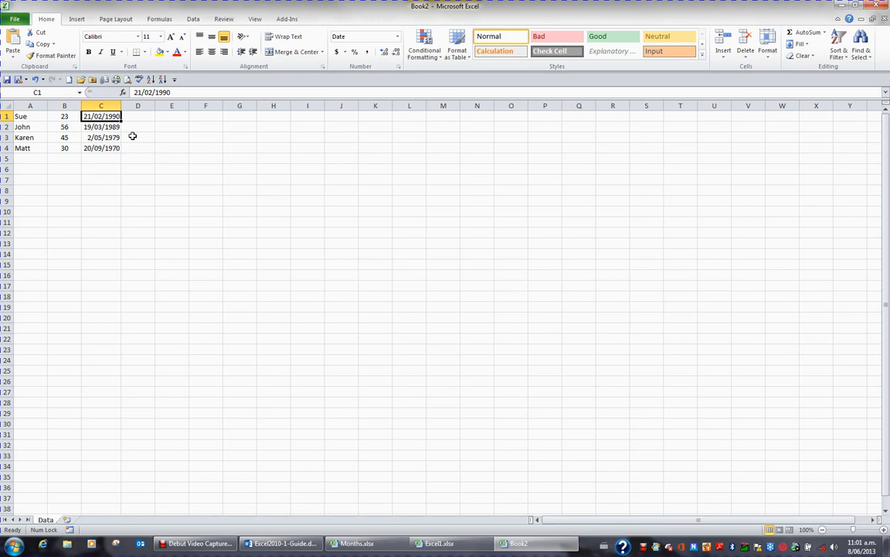
Step: Apply the Long Date format to cells C1:C4 and switch them back to Short Date
click(117, 139)
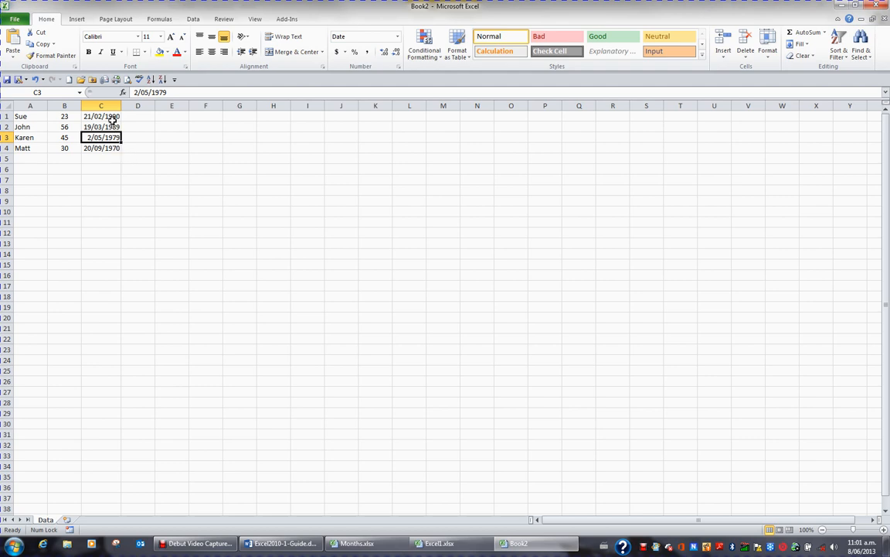
drag(110, 116, 106, 143)
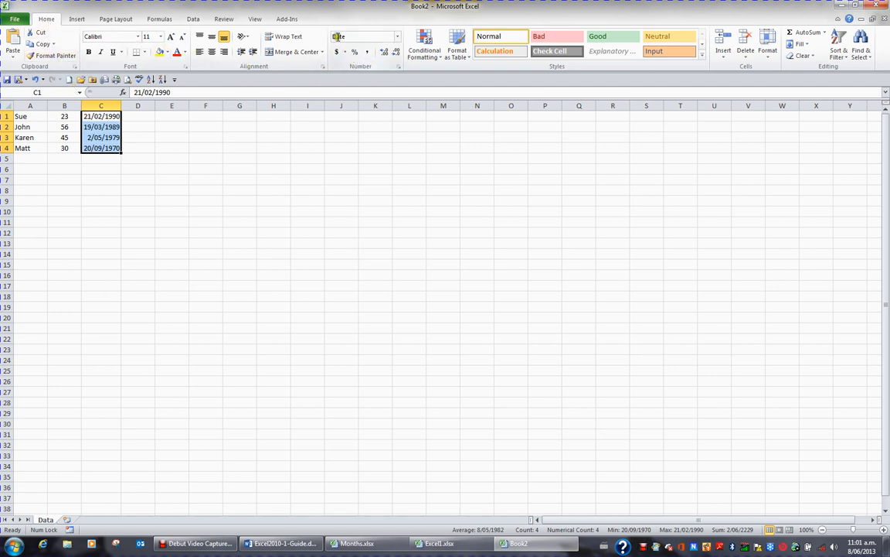
click(398, 37)
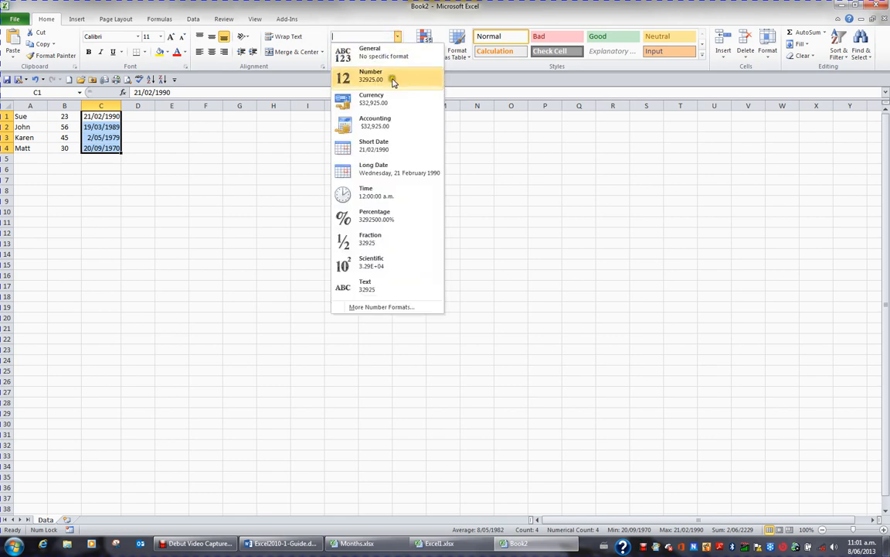
click(396, 174)
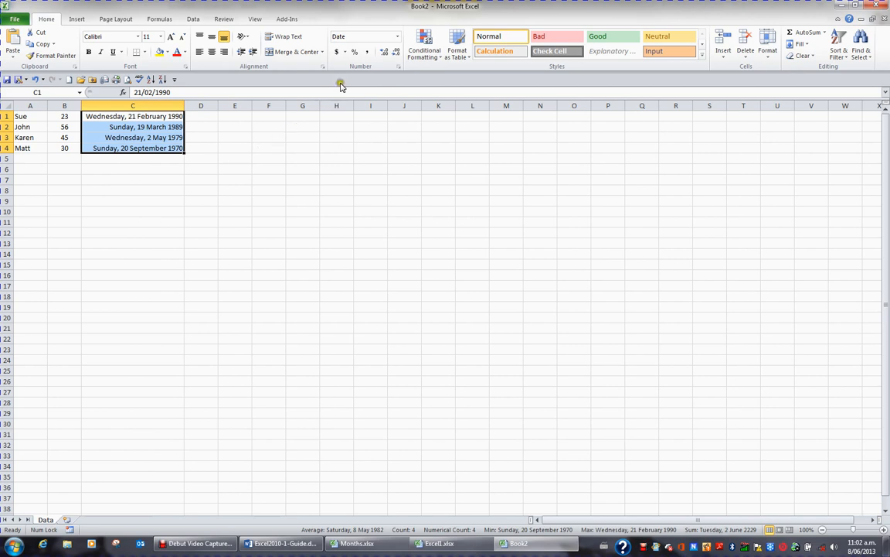
click(397, 37)
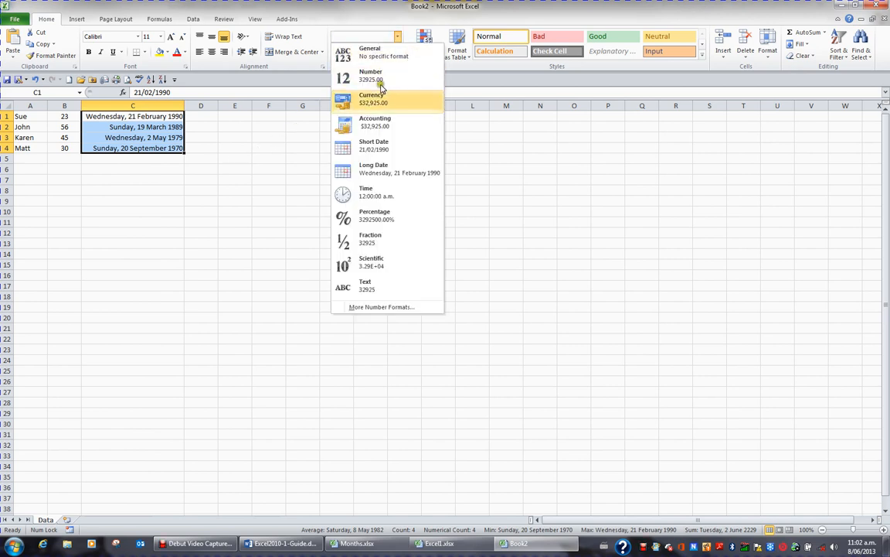
click(380, 148)
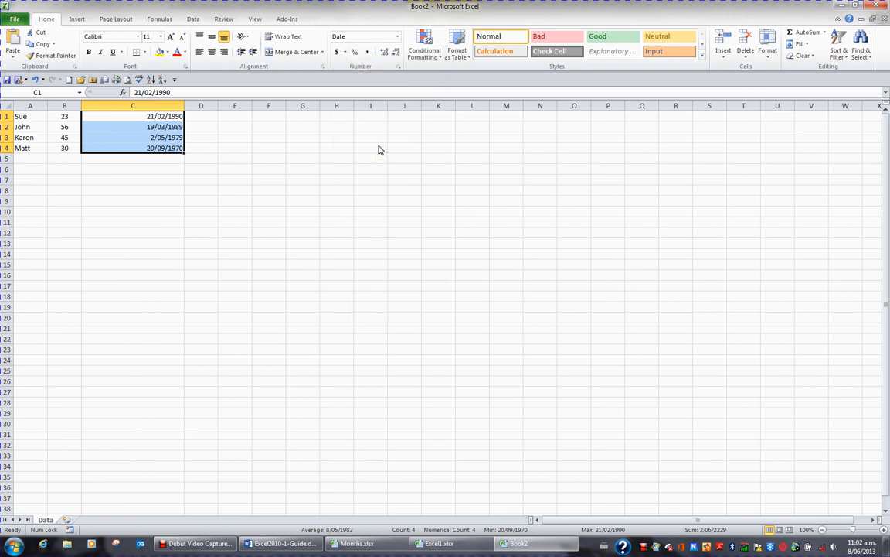
Step: Format the dates in C1:C4 with the dotted two-digit-year date type 14.03.01
click(398, 37)
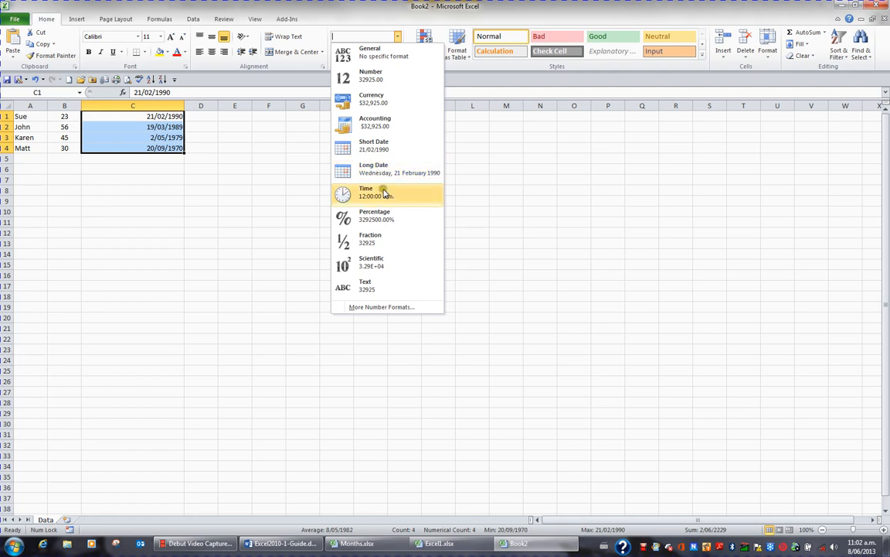
click(402, 308)
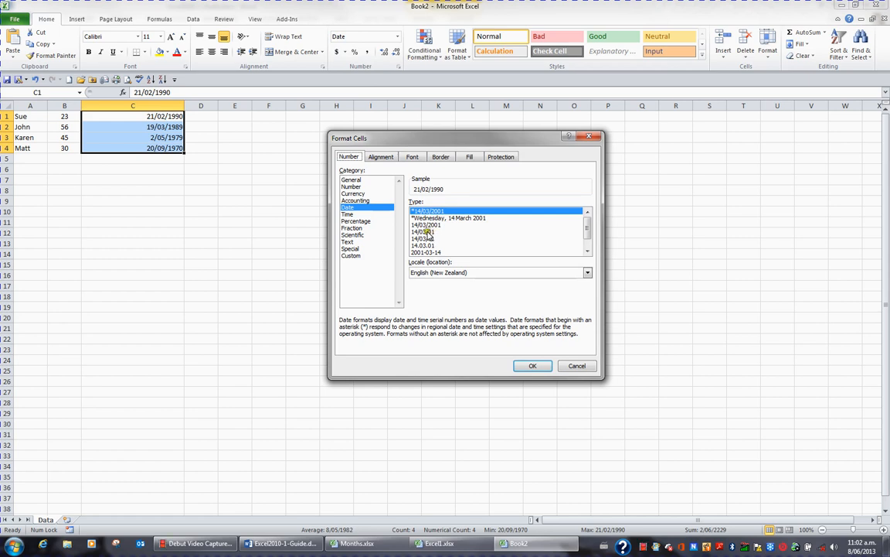
click(426, 232)
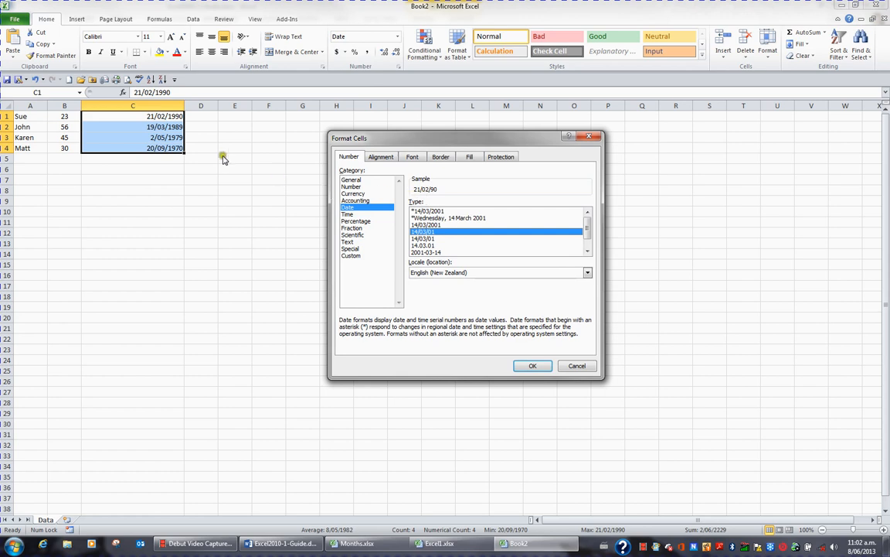
click(427, 245)
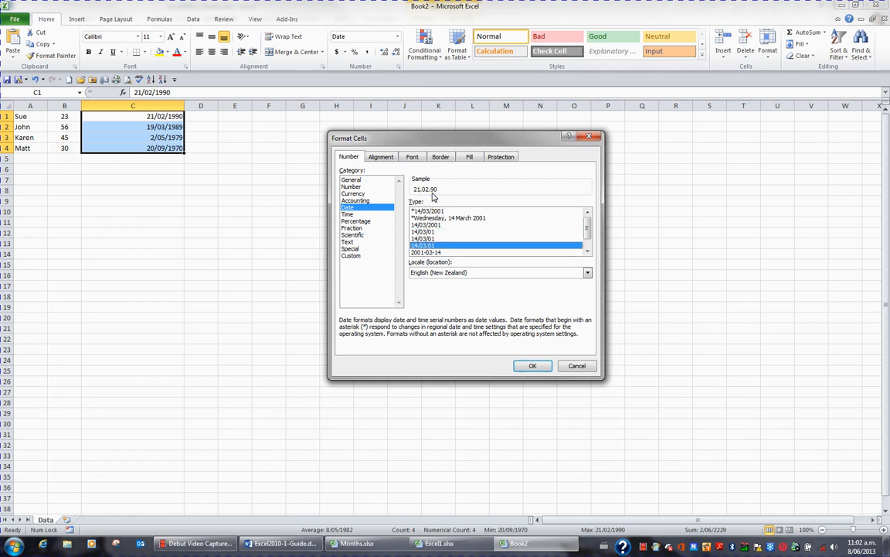
click(531, 363)
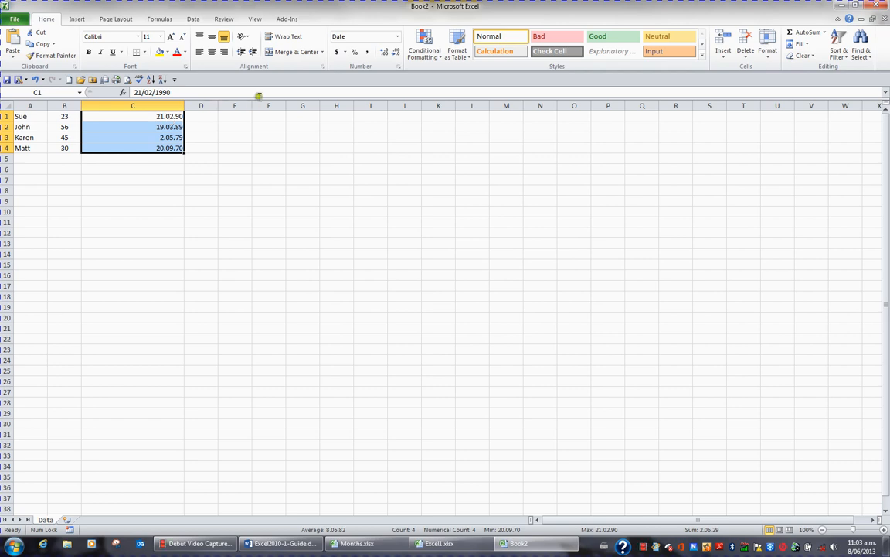
Step: Apply the custom number format dd.mm.yyyy to the dates in C1:C4
click(396, 36)
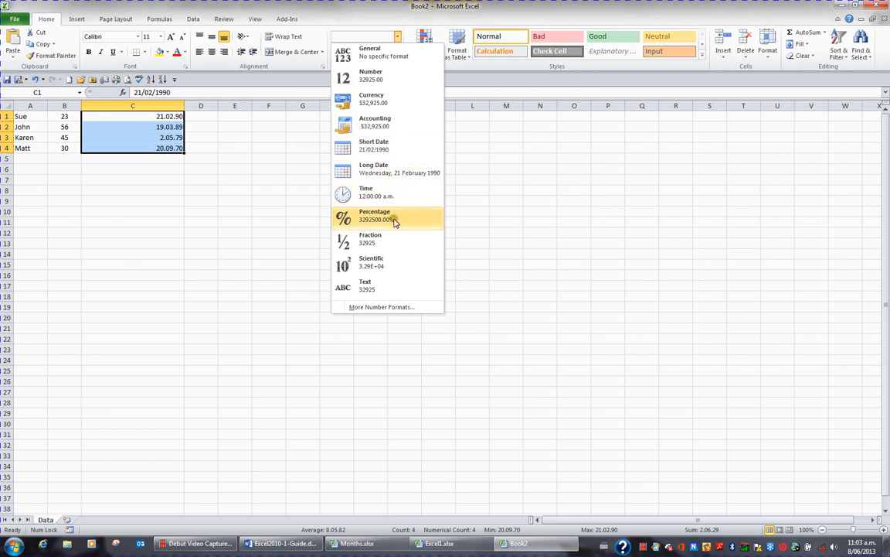
click(399, 307)
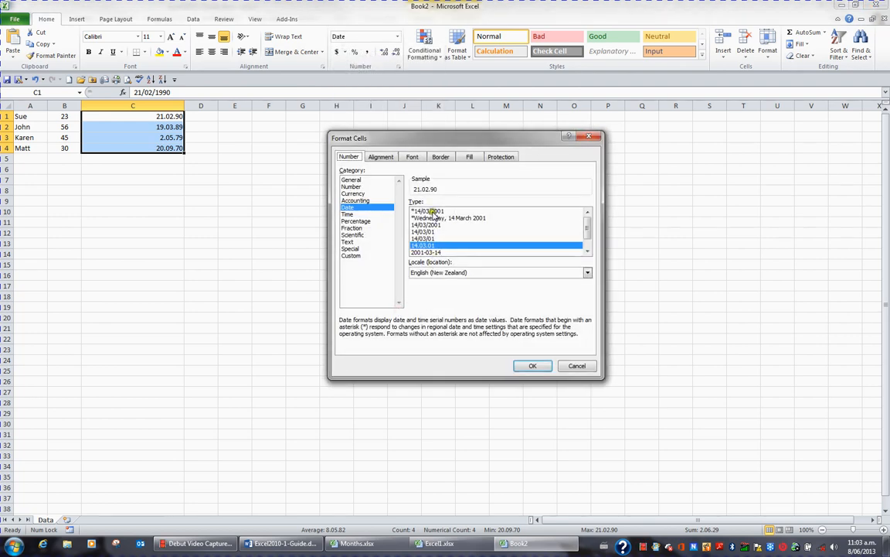
click(587, 252)
click(587, 252)
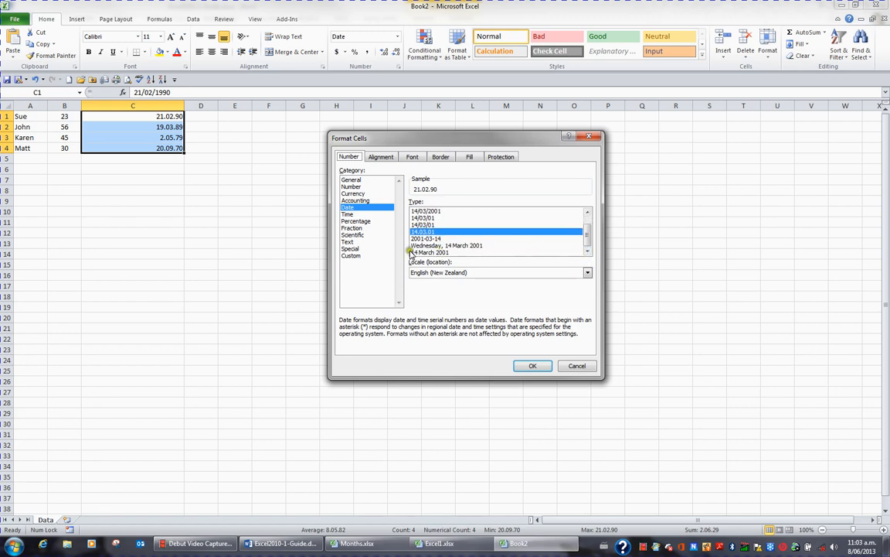
click(352, 255)
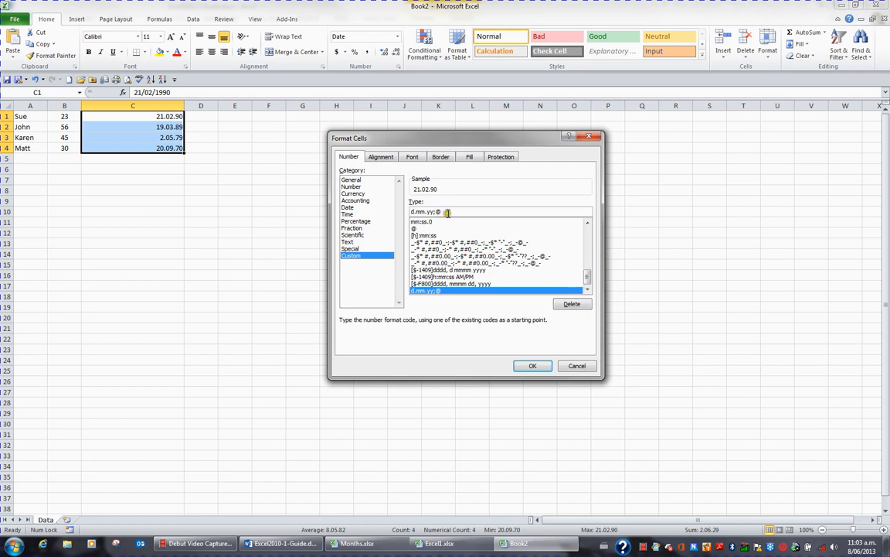
drag(446, 212, 362, 190)
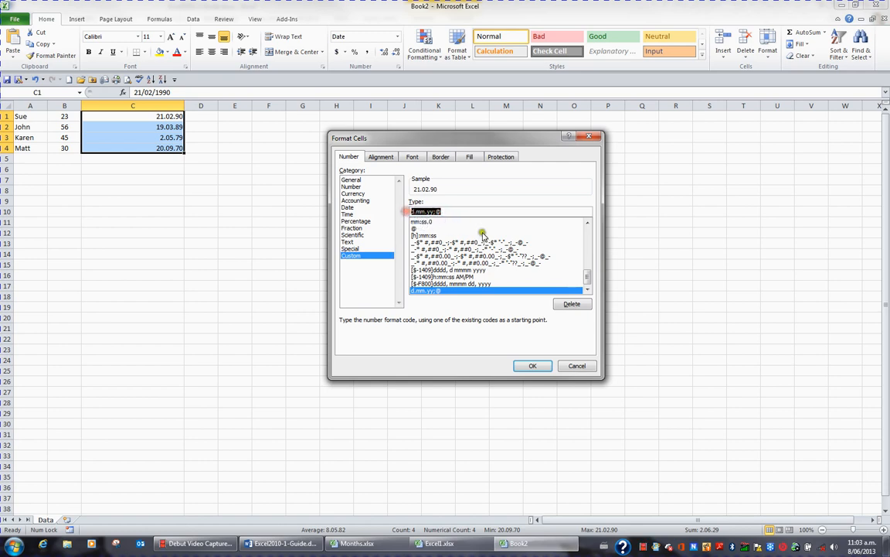
key(Delete)
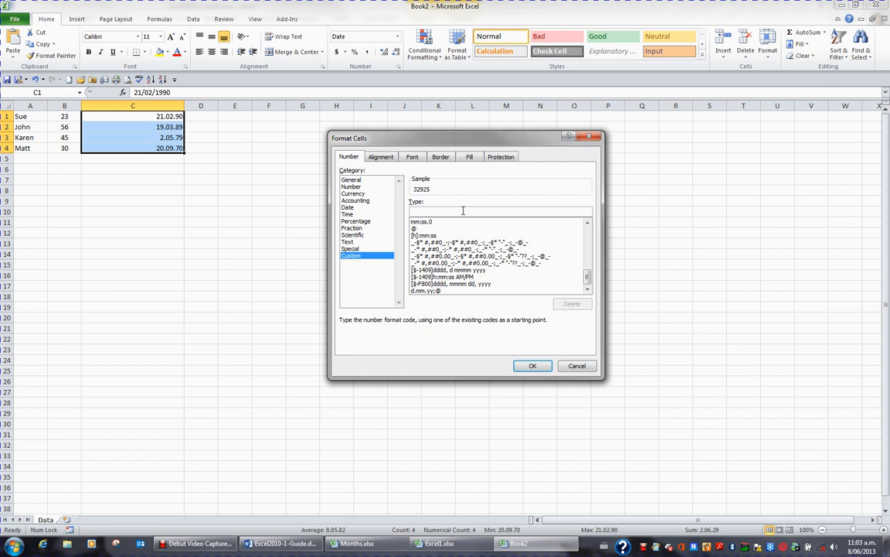
text(dd)
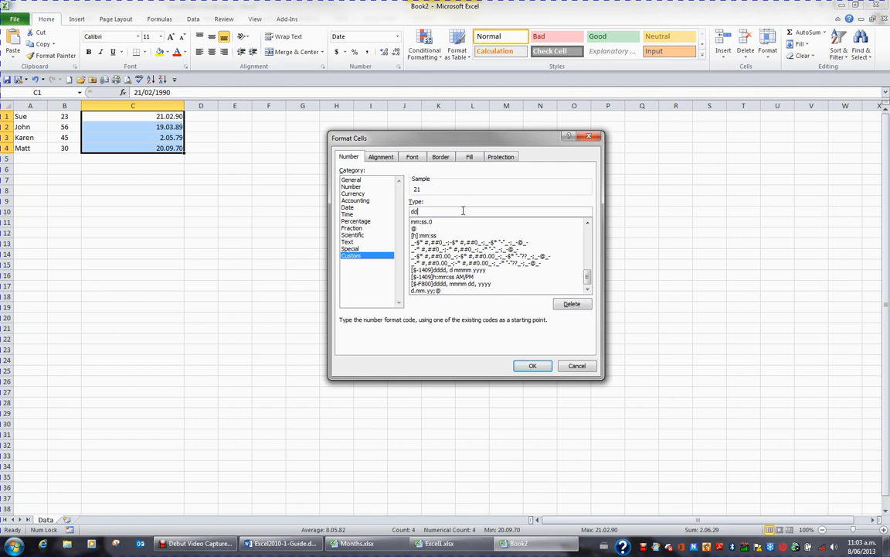
text(.mm.yyyy)
click(533, 366)
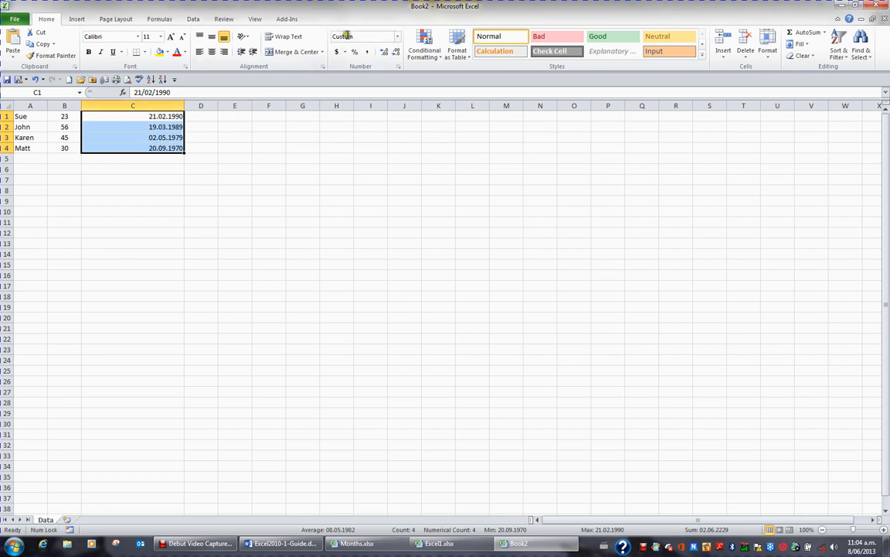
Step: Replace the custom format of the dates in C1:C4 with dddd dd mmmm, yyyy
click(397, 36)
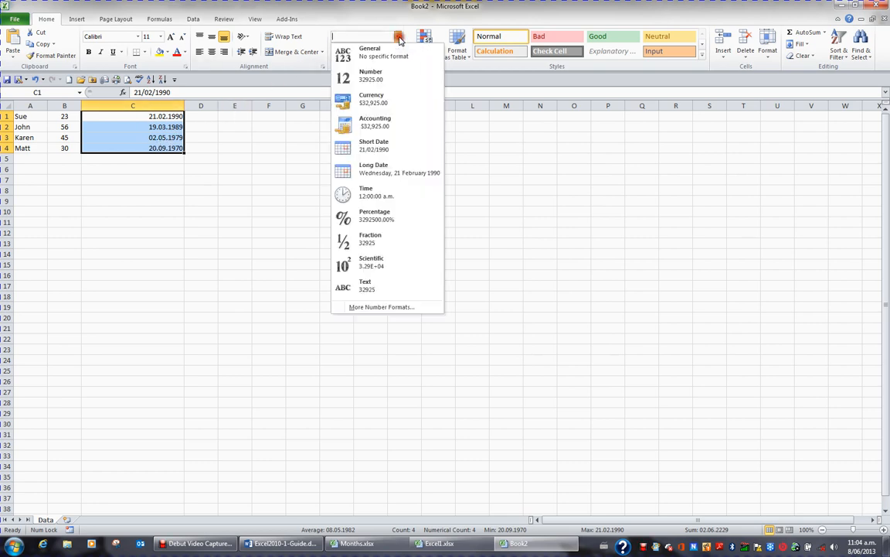
click(403, 308)
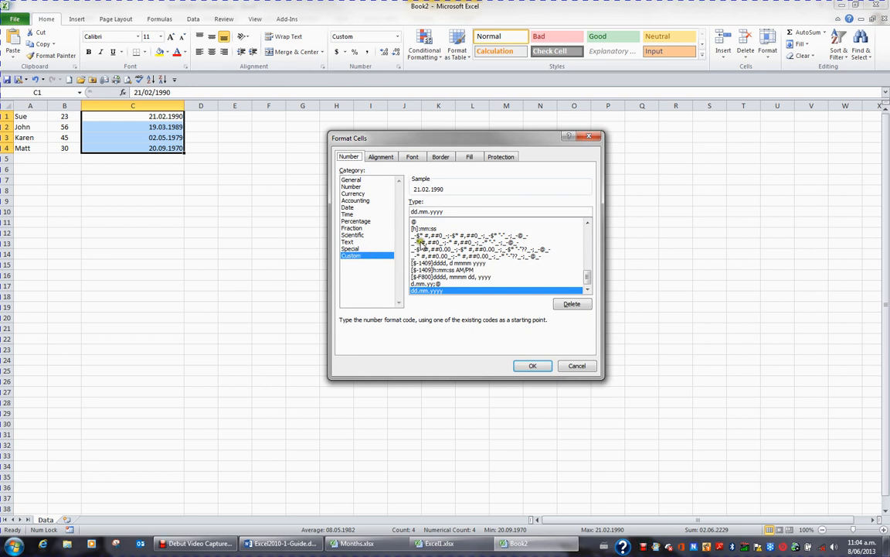
drag(450, 211, 407, 214)
key(BackSpace)
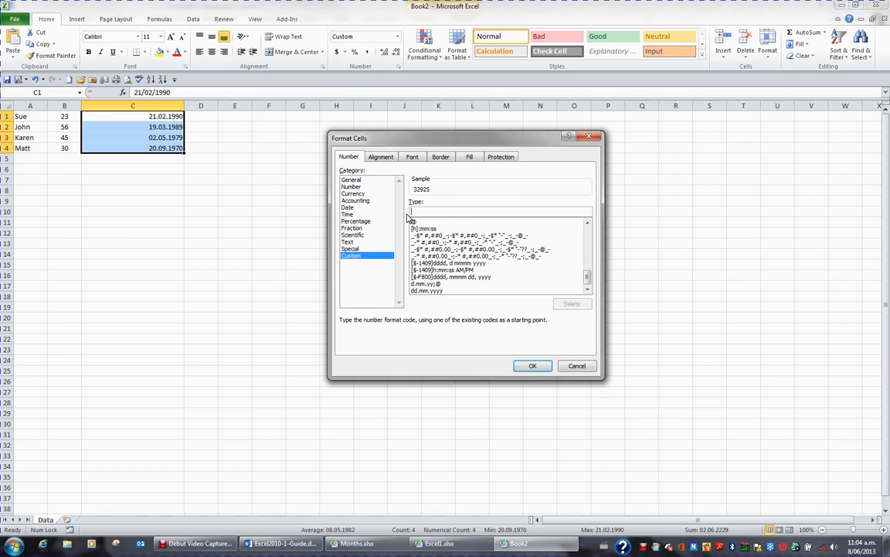
text(d)
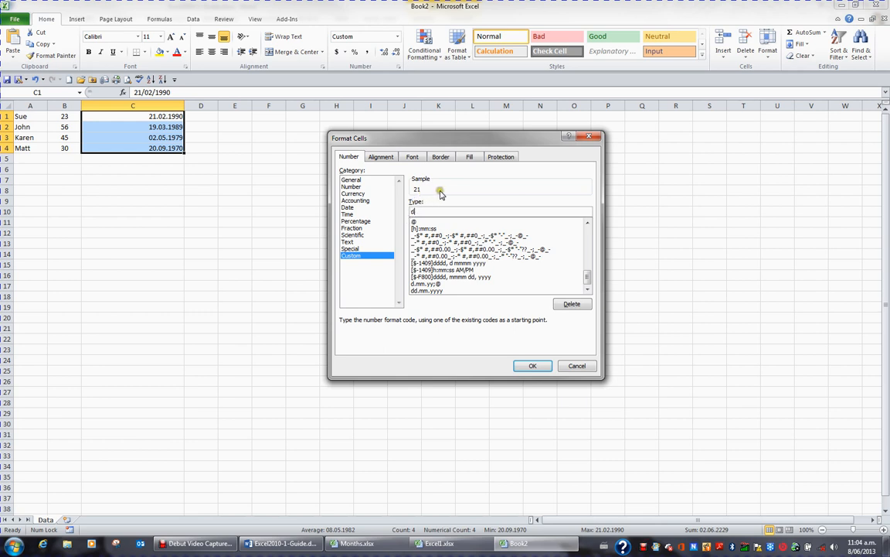
text(ddd)
text(dd)
text(mmmm, yyyy)
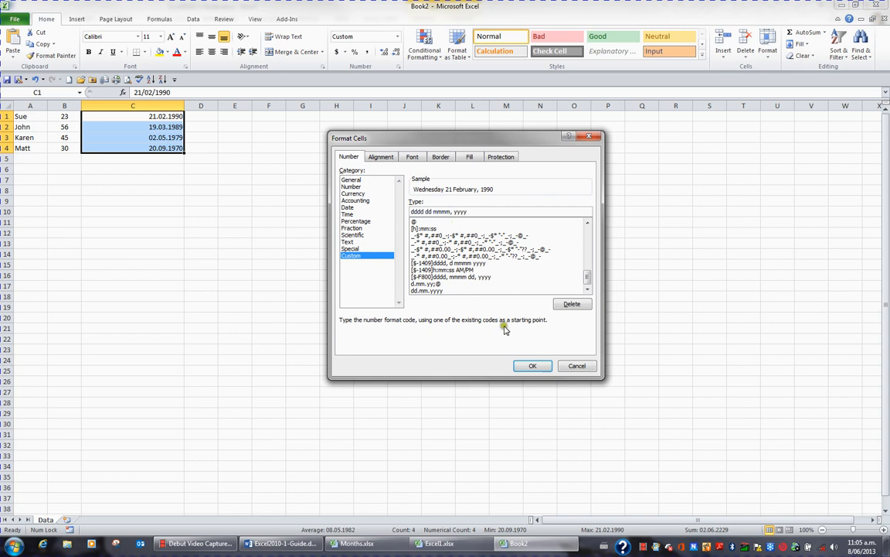
click(535, 365)
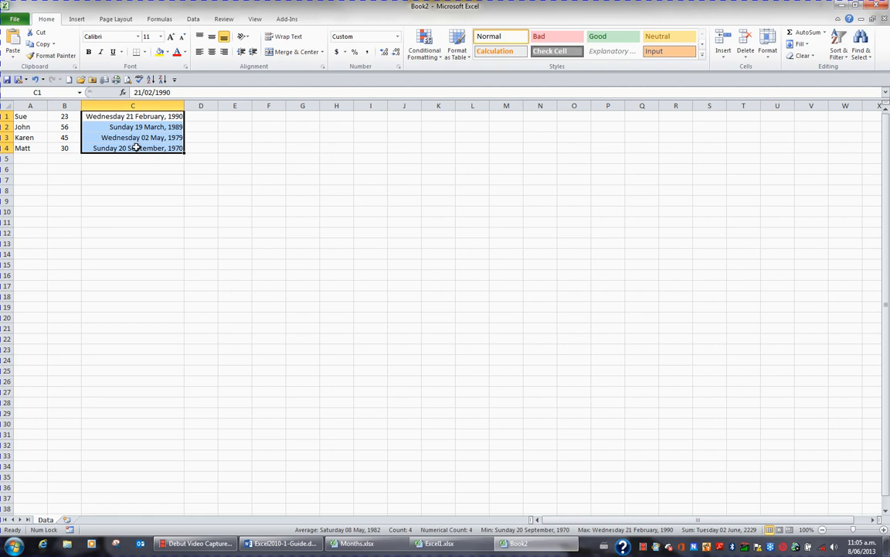
Step: Clear the contents of cell A1 and undo the deletion
click(33, 117)
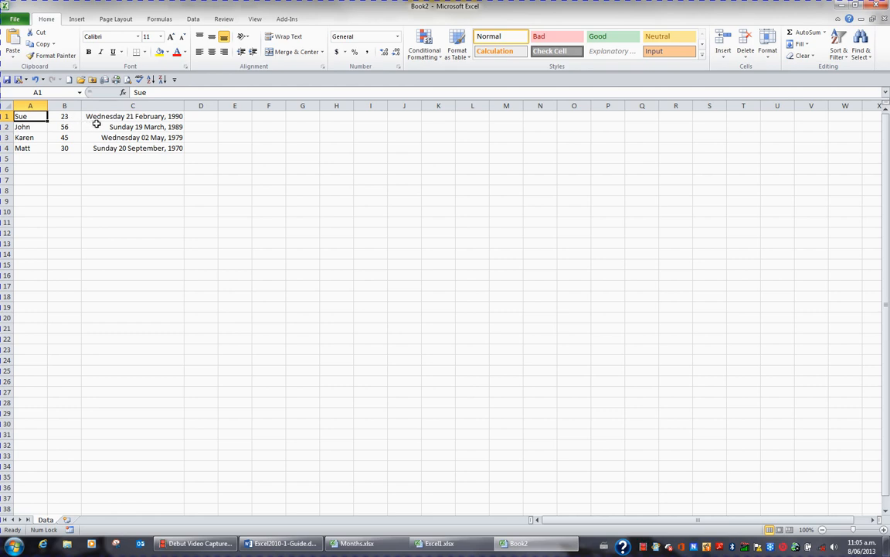
key(Delete)
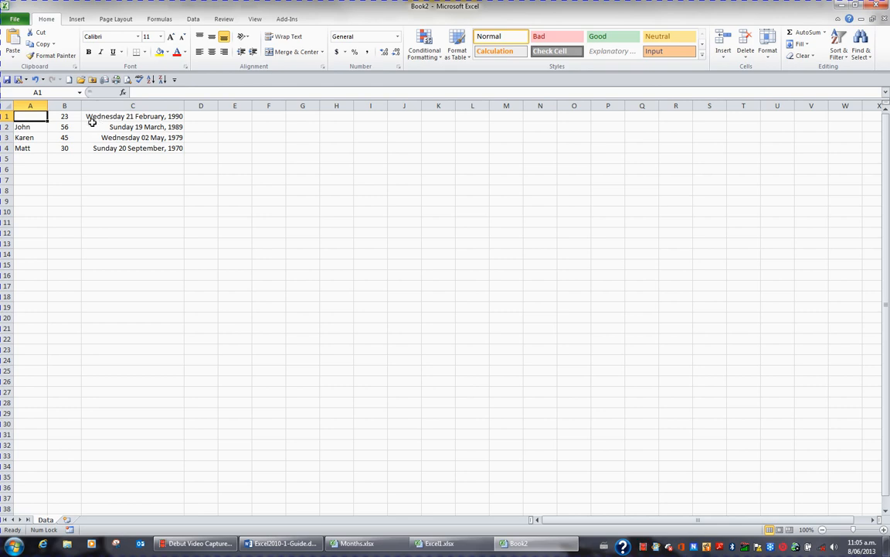
click(36, 80)
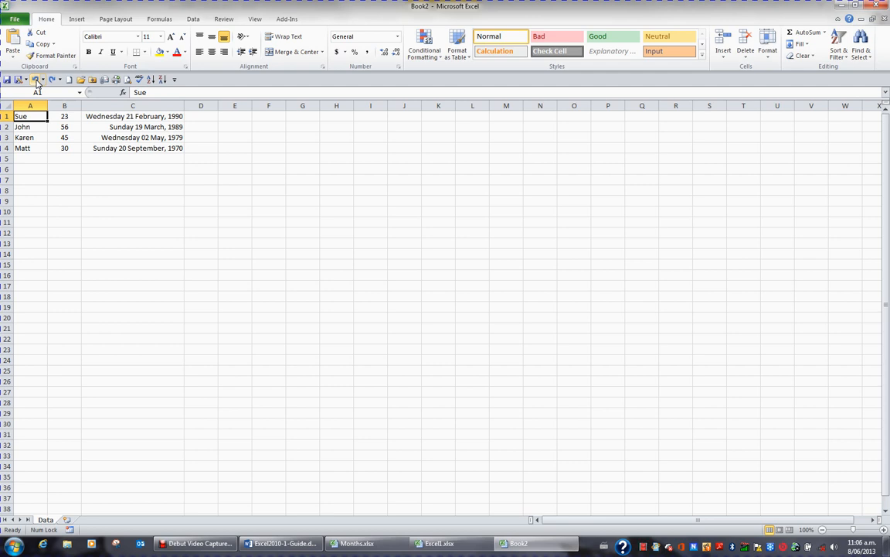
Step: Undo all the date format changes in column C and the centring of the numbers in column B
click(36, 80)
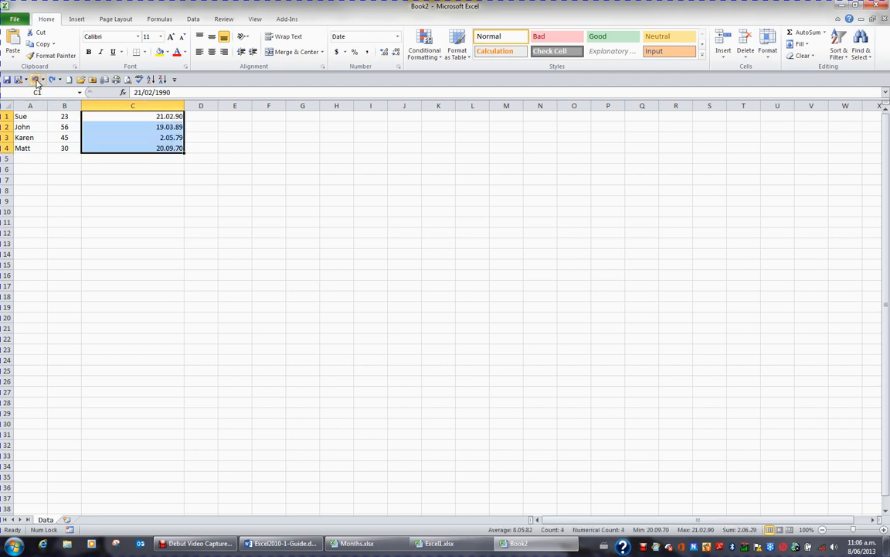
click(37, 81)
click(36, 80)
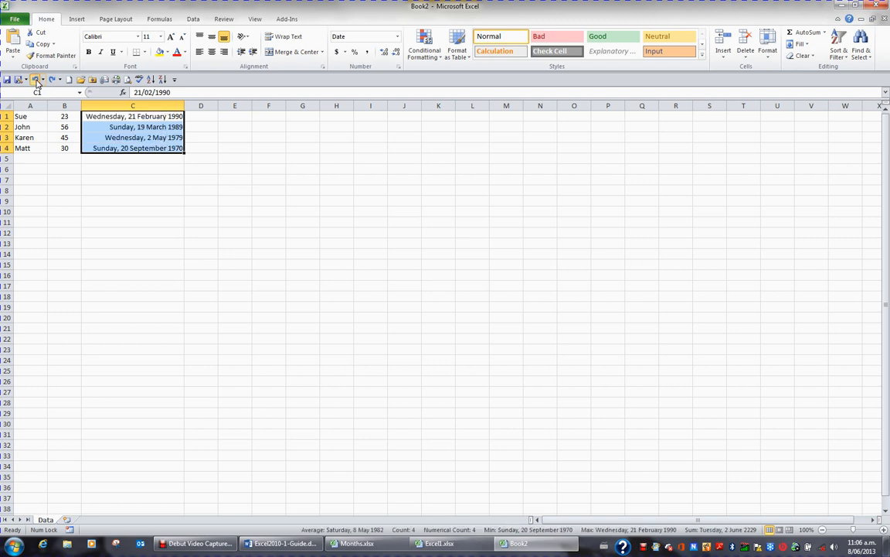
click(36, 80)
click(36, 80)
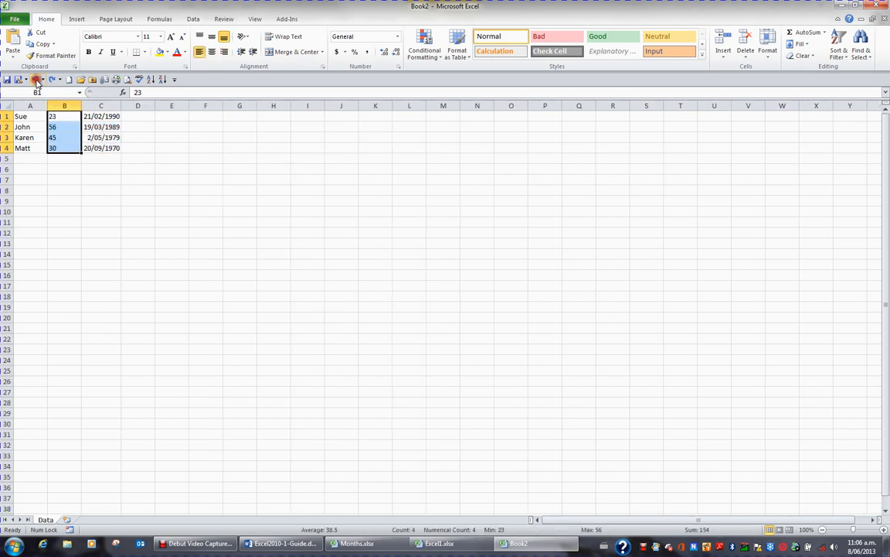
Step: Undo the remaining alignment changes in column B and the entry of the dates in C1:C4
click(37, 80)
click(36, 80)
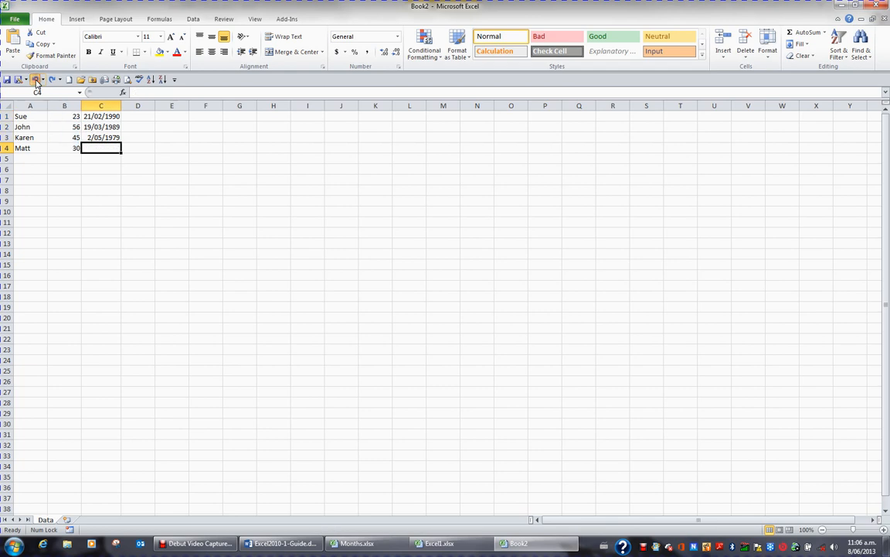
click(37, 80)
click(36, 80)
click(37, 80)
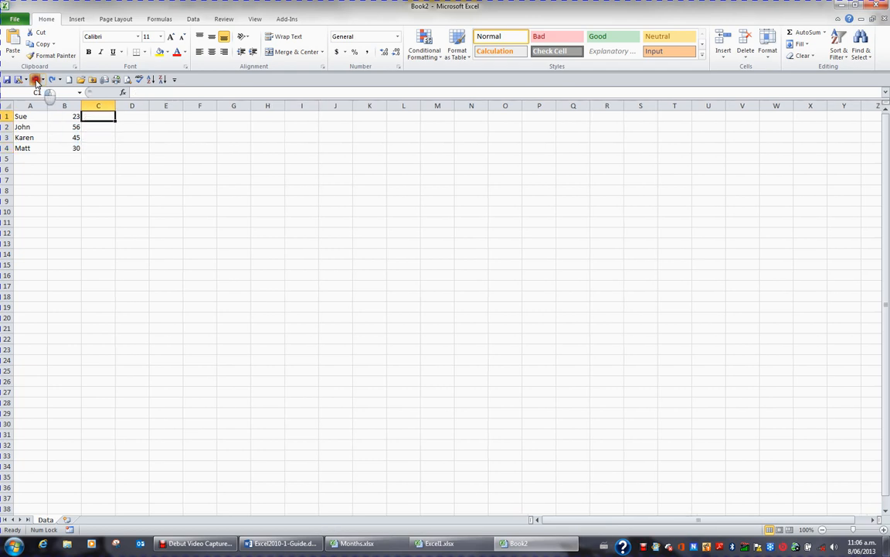
Step: Undo the entry of the numbers in B1:B4 and the names in A1:A4, back to an empty sheet
click(37, 80)
click(36, 80)
click(36, 80)
click(37, 80)
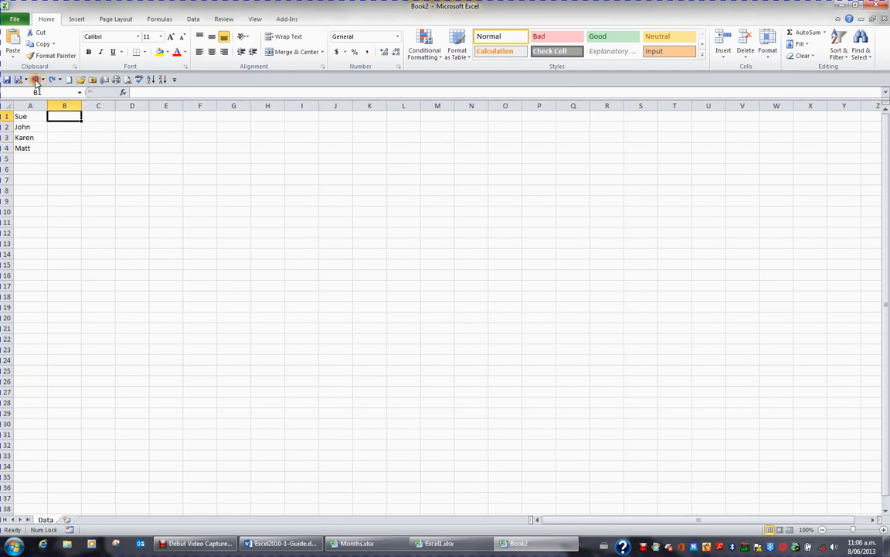
click(36, 80)
click(37, 80)
click(37, 80)
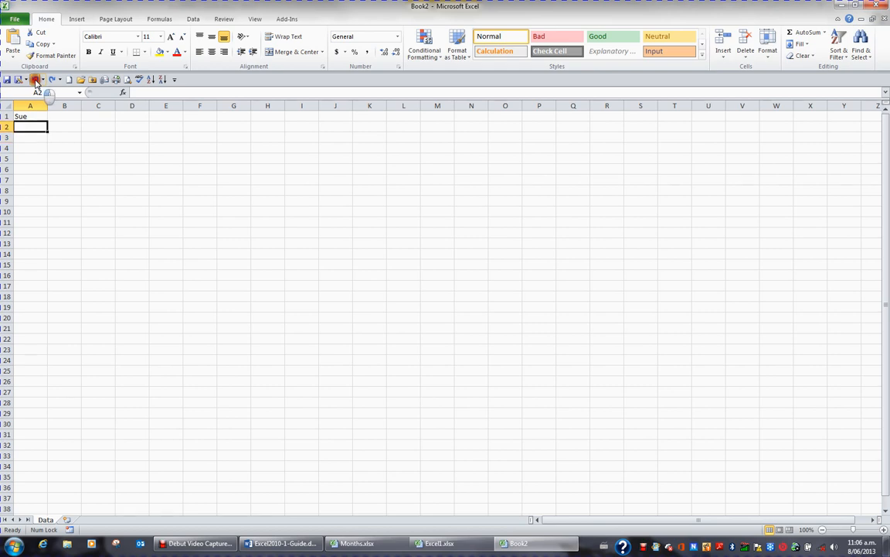
click(36, 80)
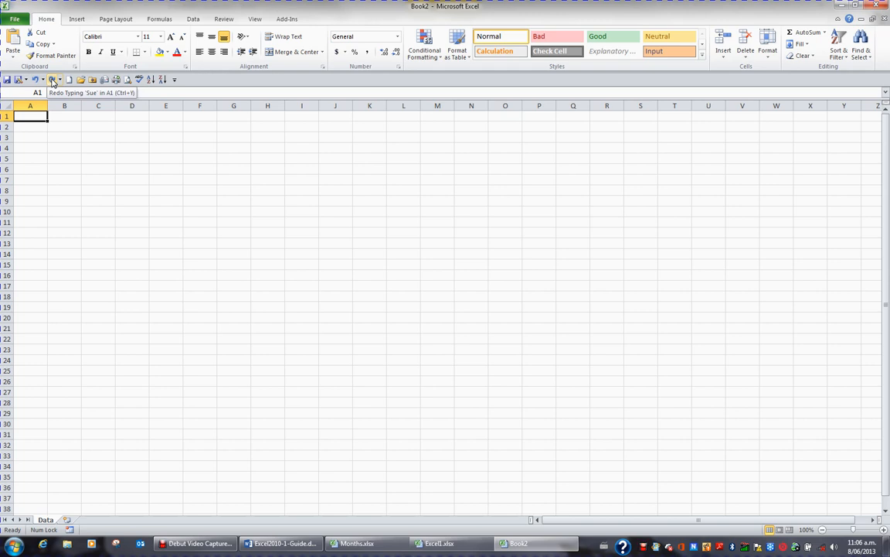
Step: Redo the entry of the names in A1:A4 and the numbers in B1:B4
click(53, 81)
click(53, 80)
click(53, 81)
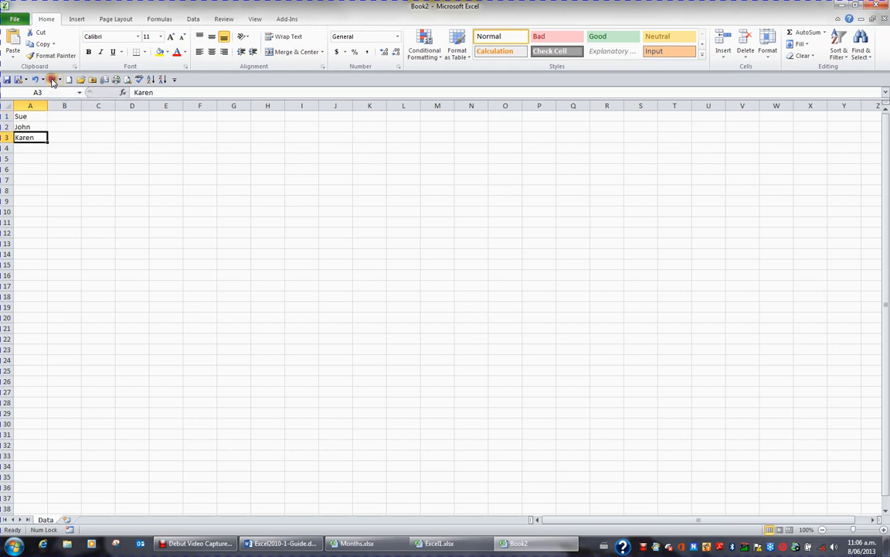
click(53, 81)
click(52, 80)
click(52, 80)
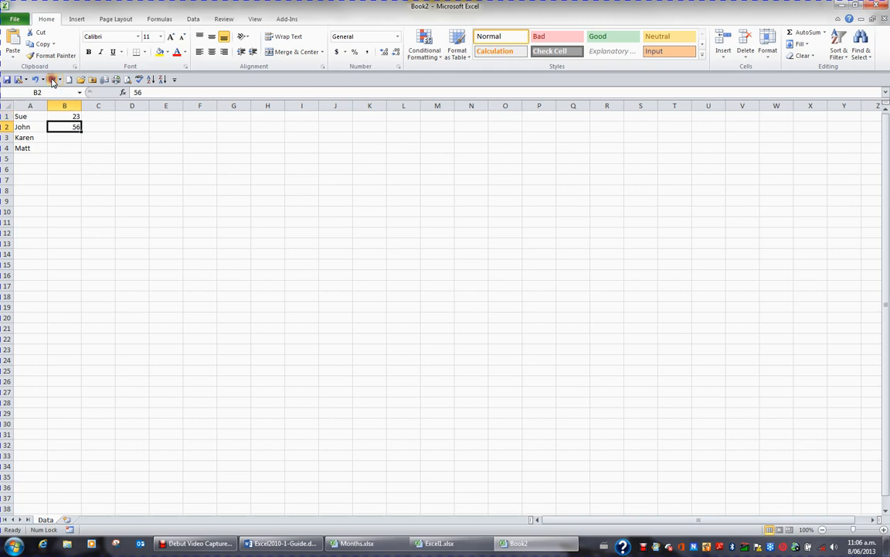
click(53, 80)
click(53, 80)
Step: Redo the entry of the dates in C1:C4 and the alignment changes through the centring of B1:B4
click(53, 81)
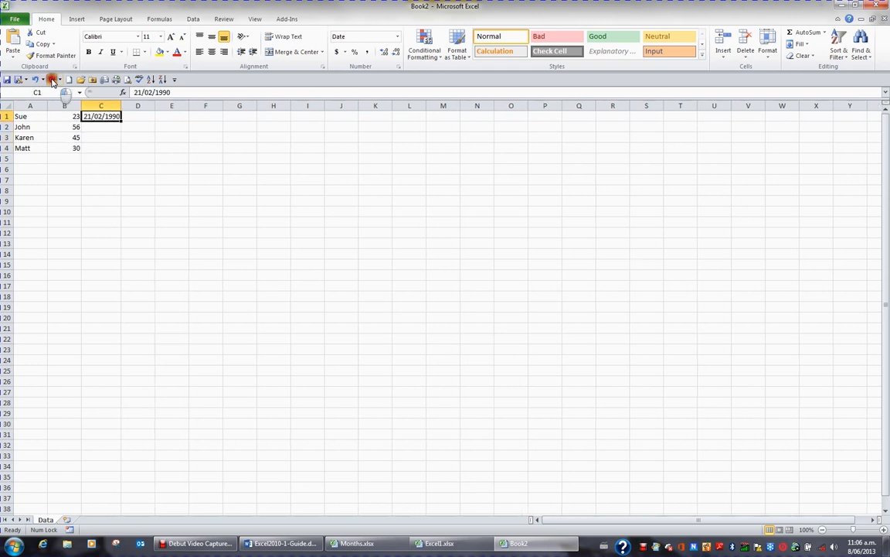
click(52, 81)
click(52, 81)
click(52, 80)
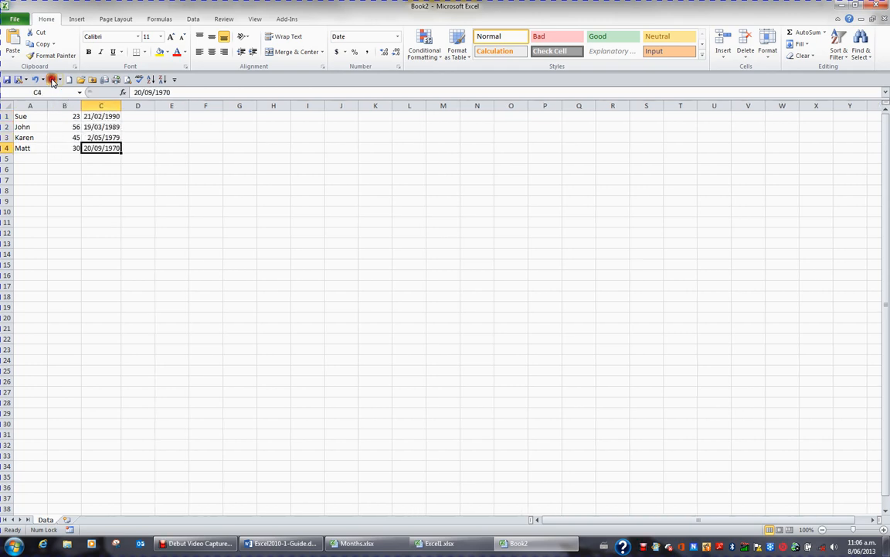
click(53, 80)
click(53, 80)
click(53, 81)
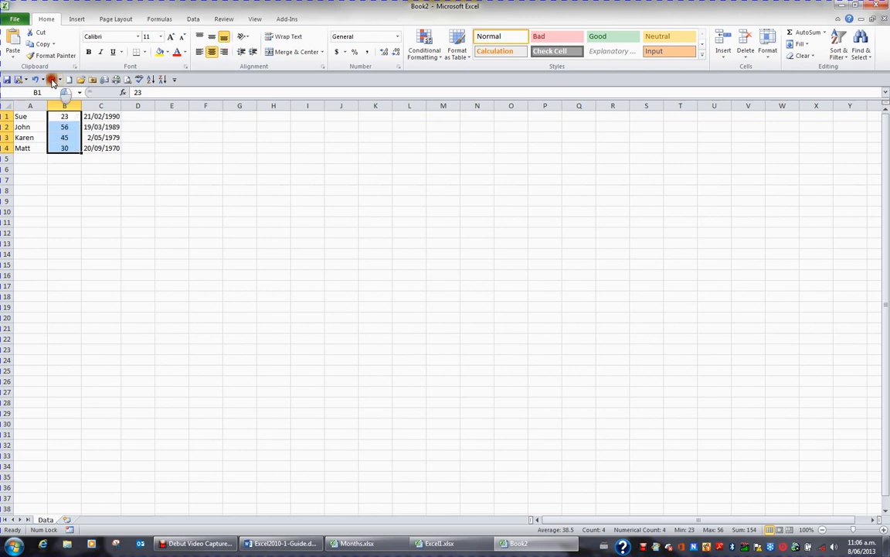
Step: Redo all the remaining changes through the long weekday date format in column C, and undo the redone clearing of cell A1
click(53, 80)
click(53, 80)
click(53, 80)
click(53, 81)
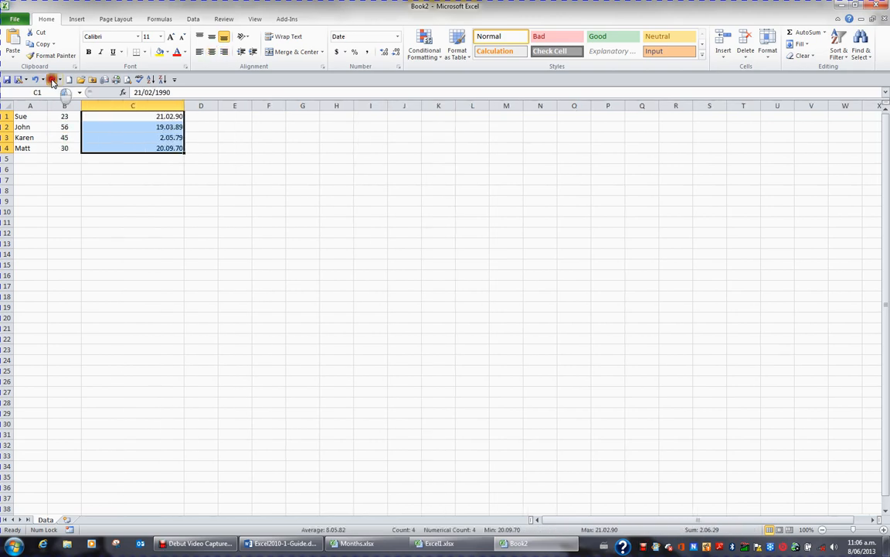
click(53, 80)
click(53, 80)
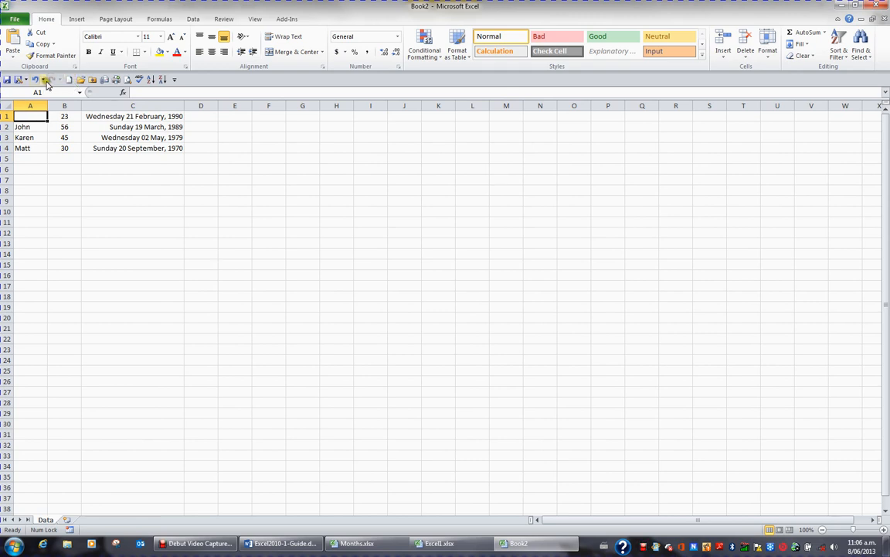
click(35, 80)
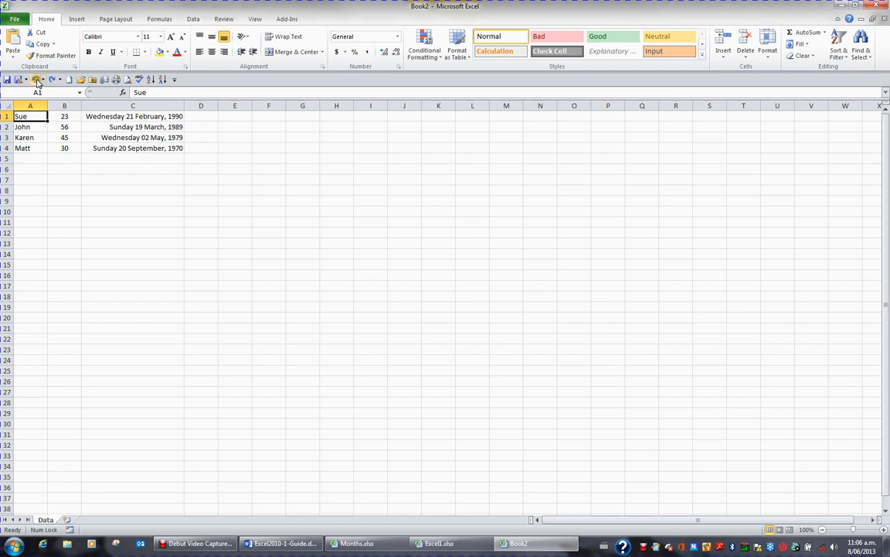